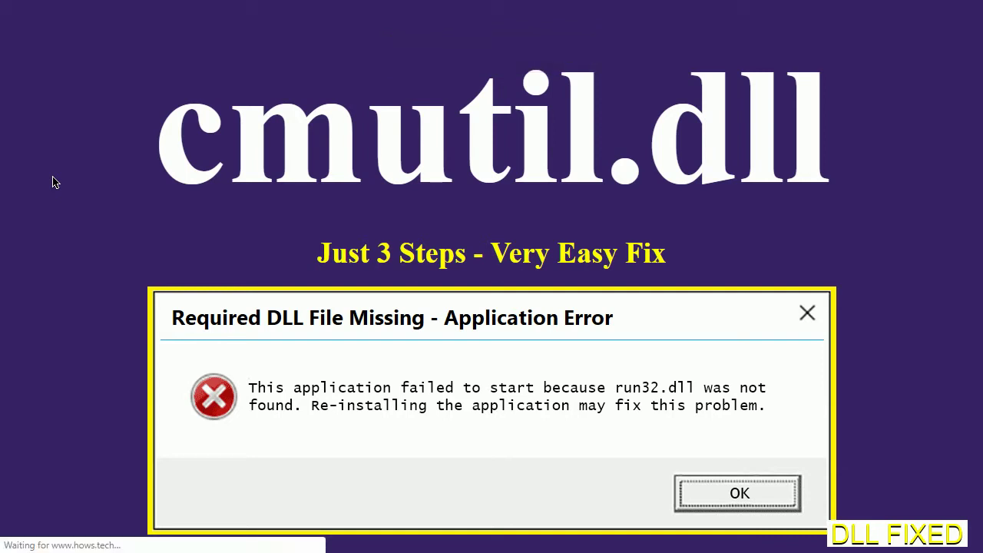
Step: Download cmutil.dll from the Download Missing DLL File page and save it in the Downloads folder on drive E
key(F11)
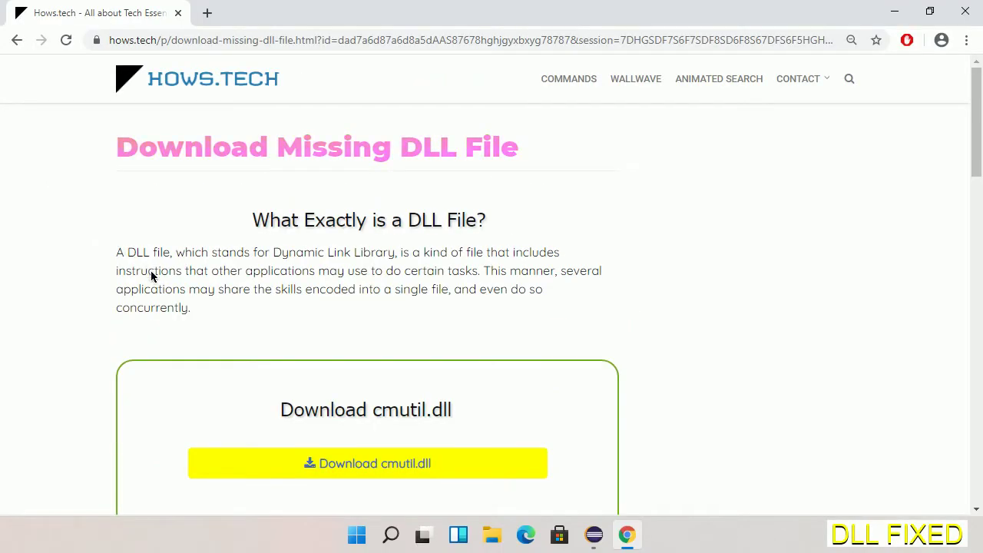
click(361, 464)
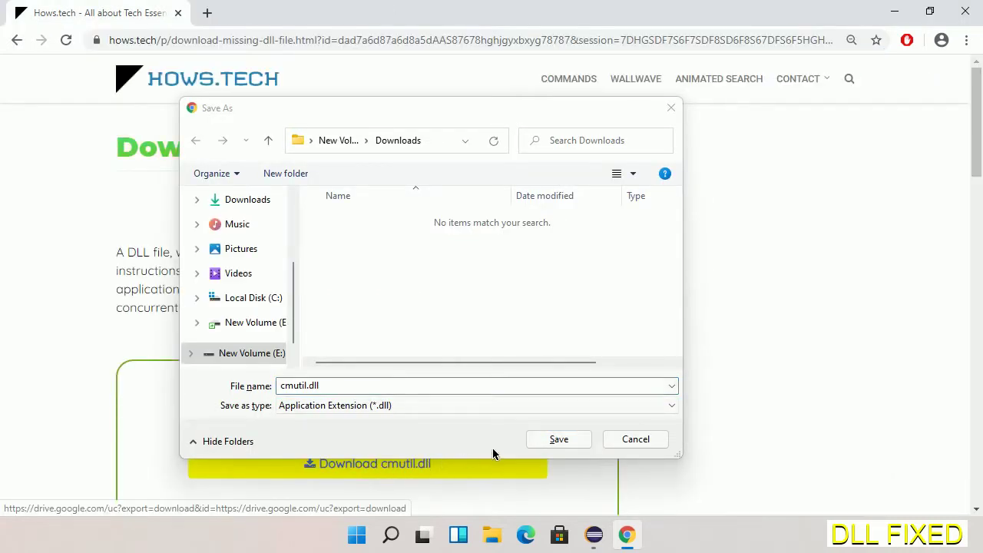
click(558, 440)
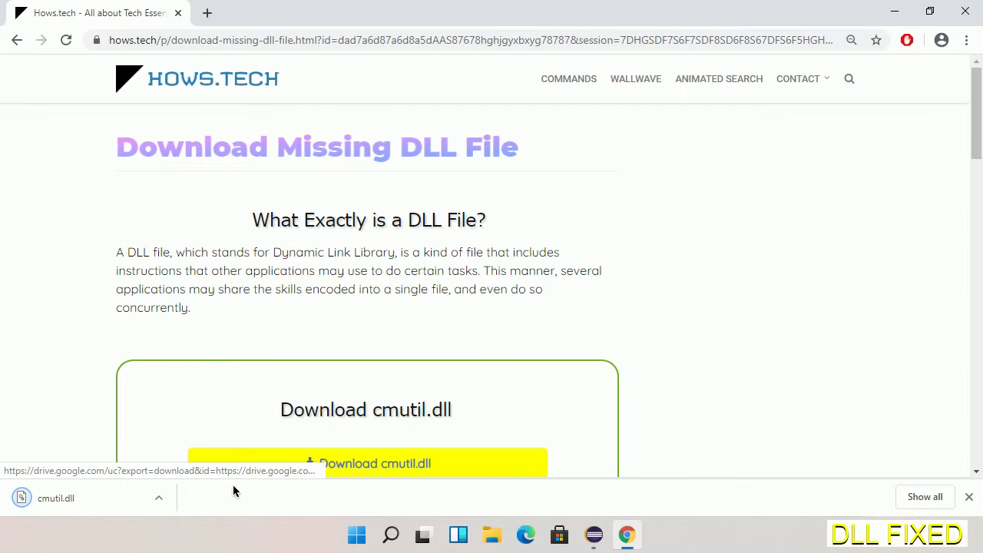
Step: Show the downloaded cmutil.dll in its folder and copy the file
click(159, 501)
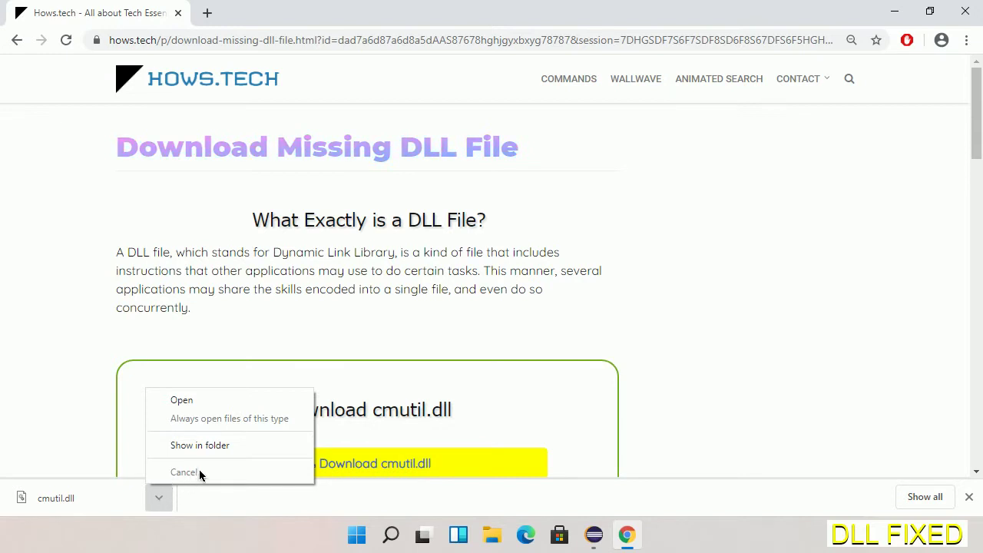
click(240, 449)
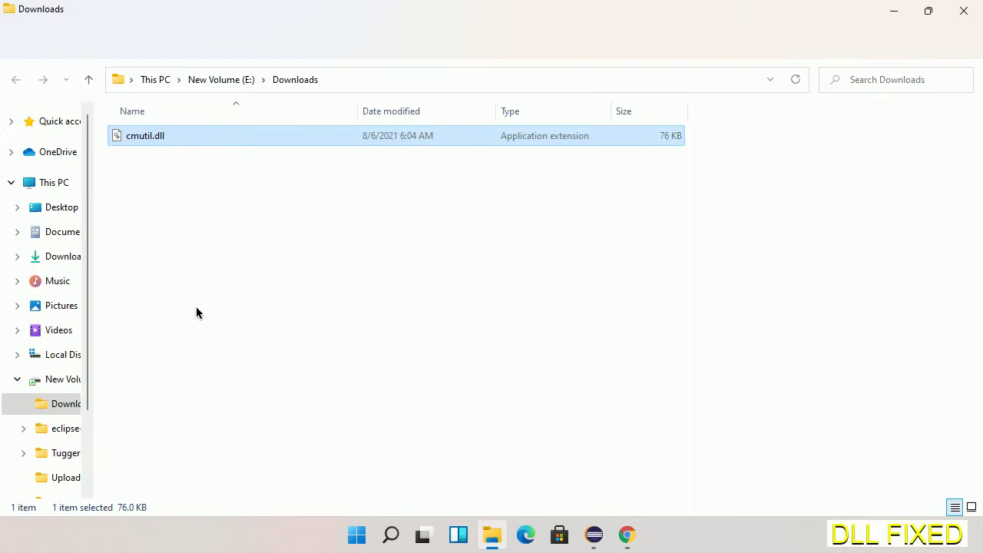
right_click(142, 139)
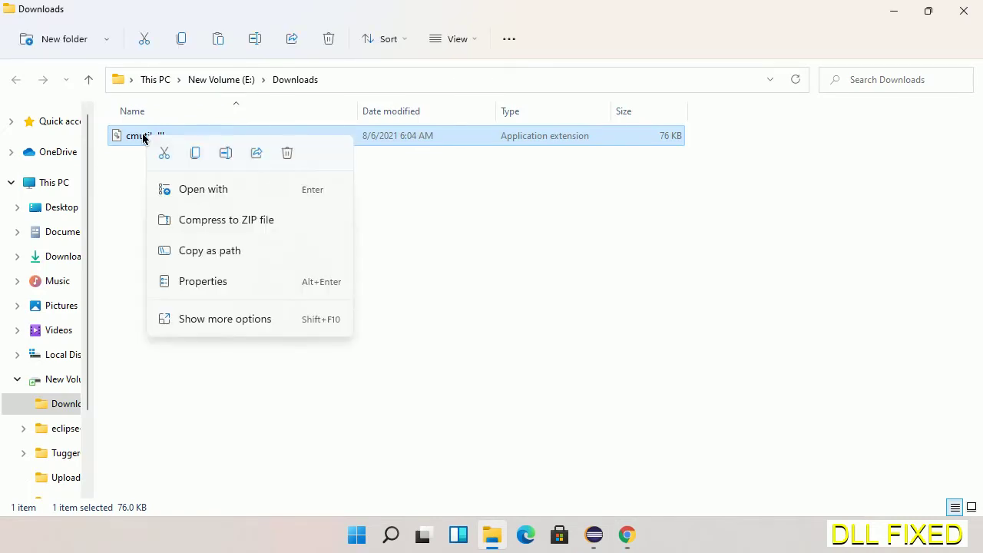
click(194, 156)
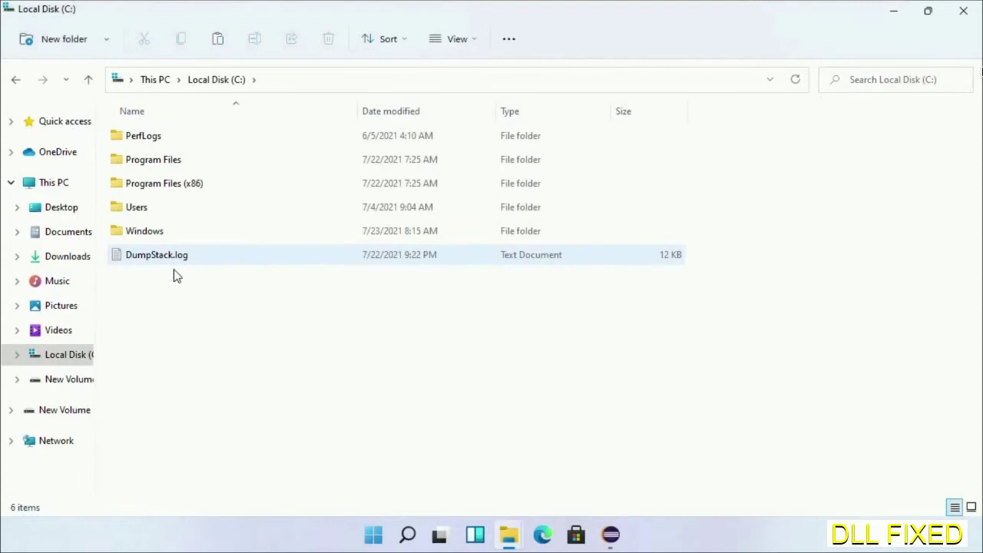
Step: Paste the copied DLL file into the C:\Windows\System32 folder
double_click(146, 232)
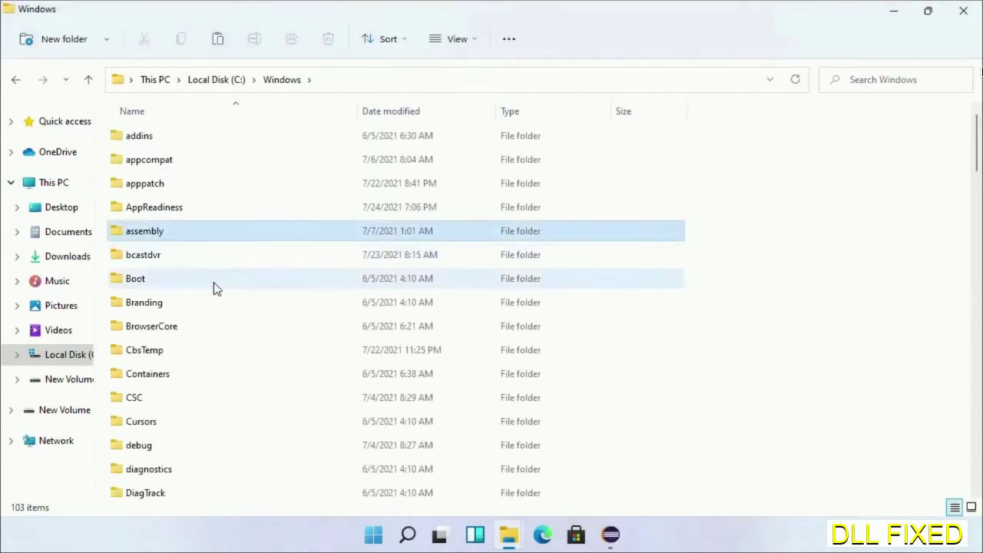
scroll(215, 288, down, 20)
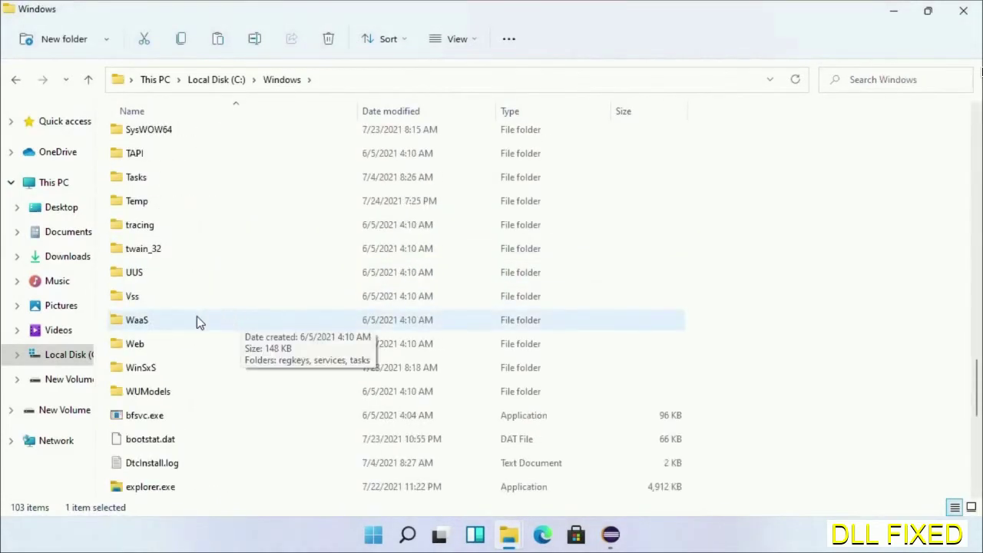
scroll(154, 201, up, 5)
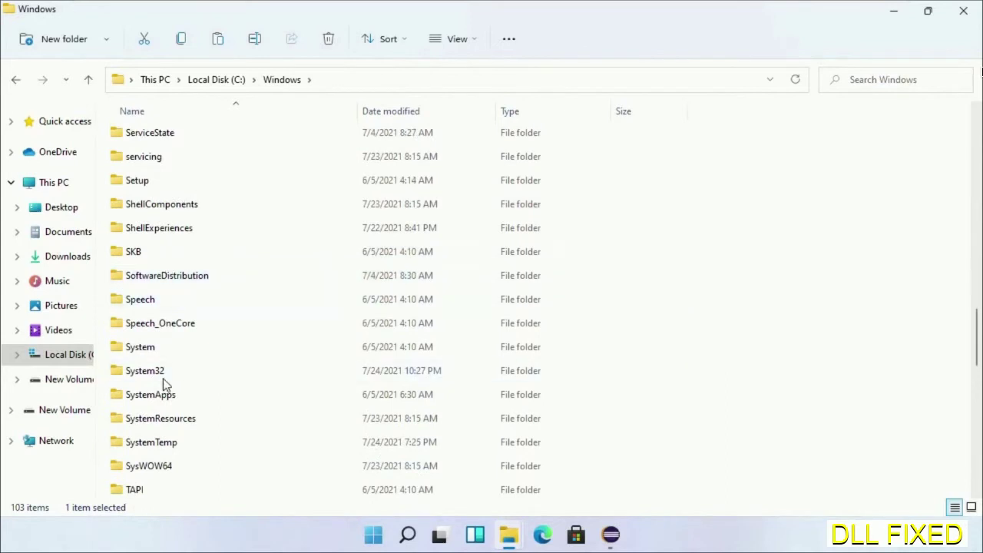
double_click(160, 374)
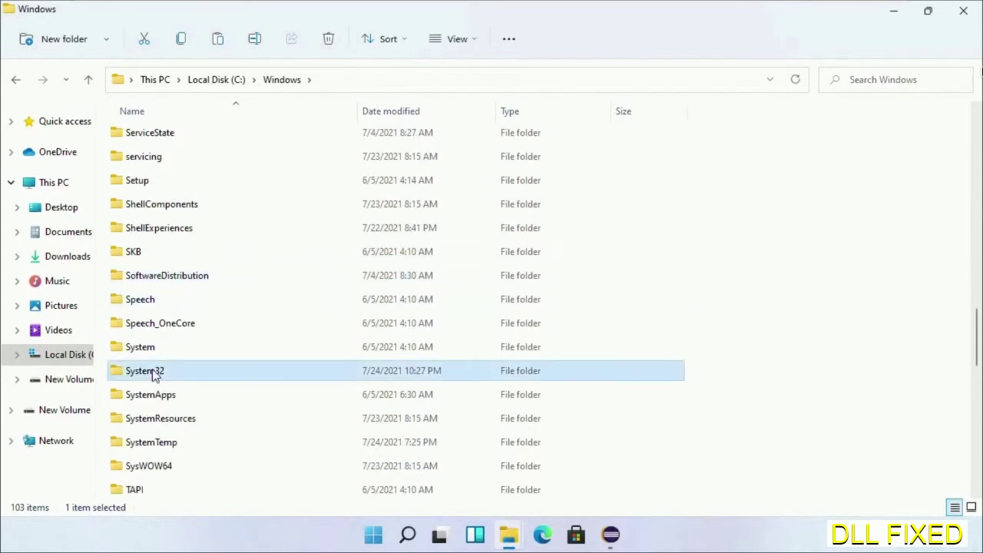
right_click(698, 142)
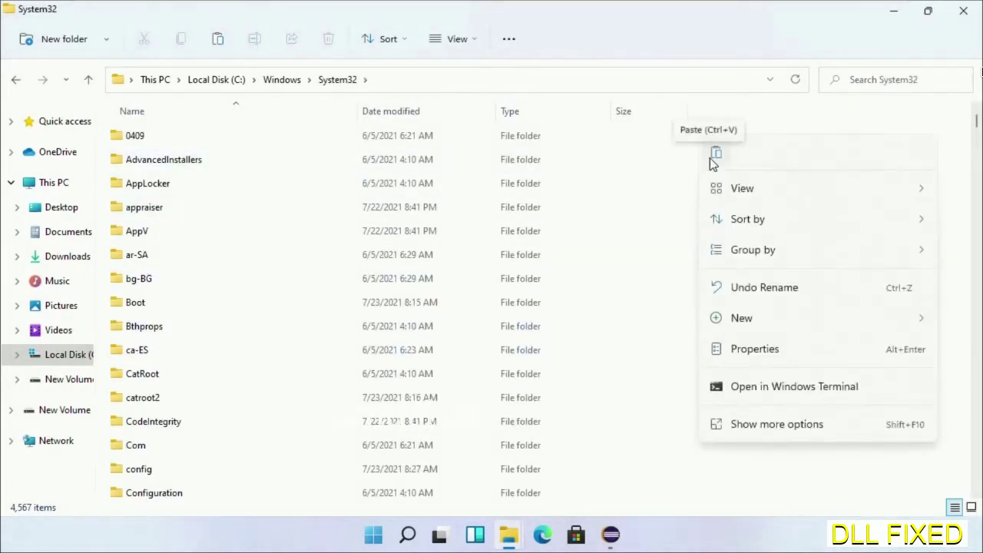
click(715, 155)
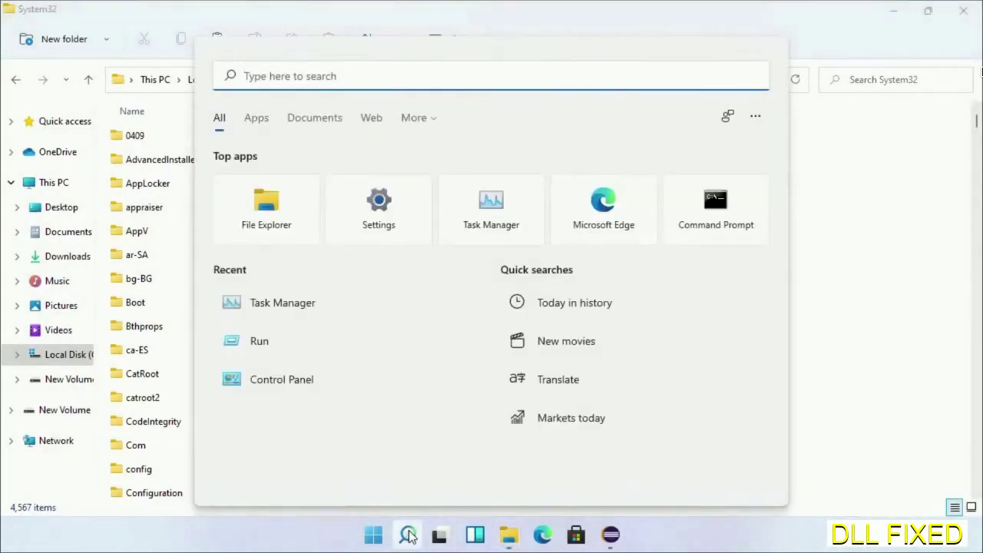
Step: Search Windows for "task", open Task Manager, and start creating a new task
text(task)
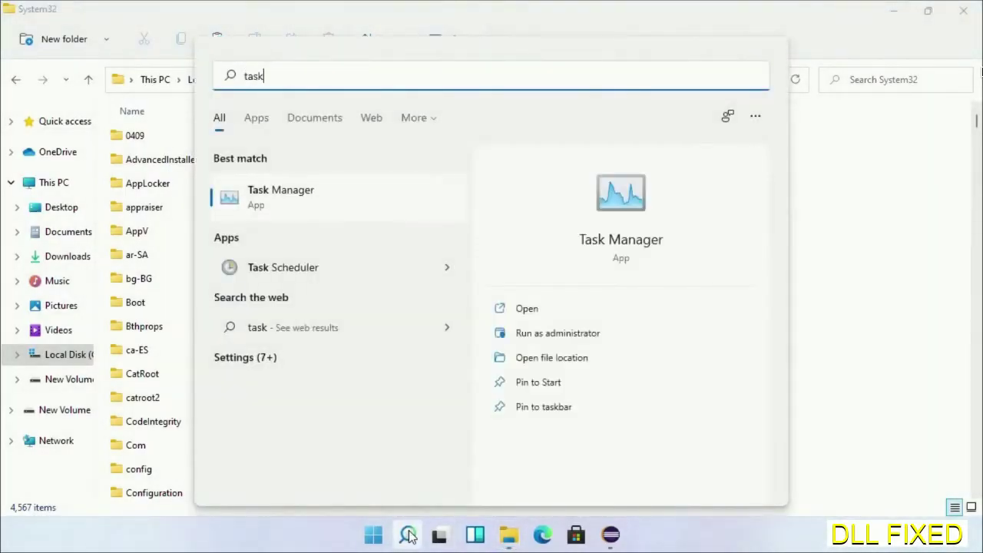
click(256, 197)
right_click(256, 196)
click(296, 215)
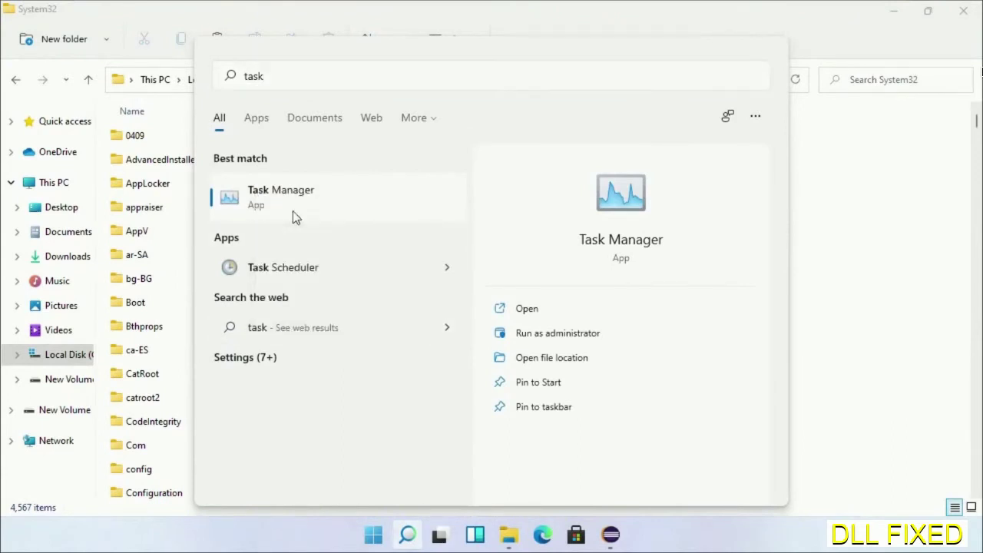
click(99, 79)
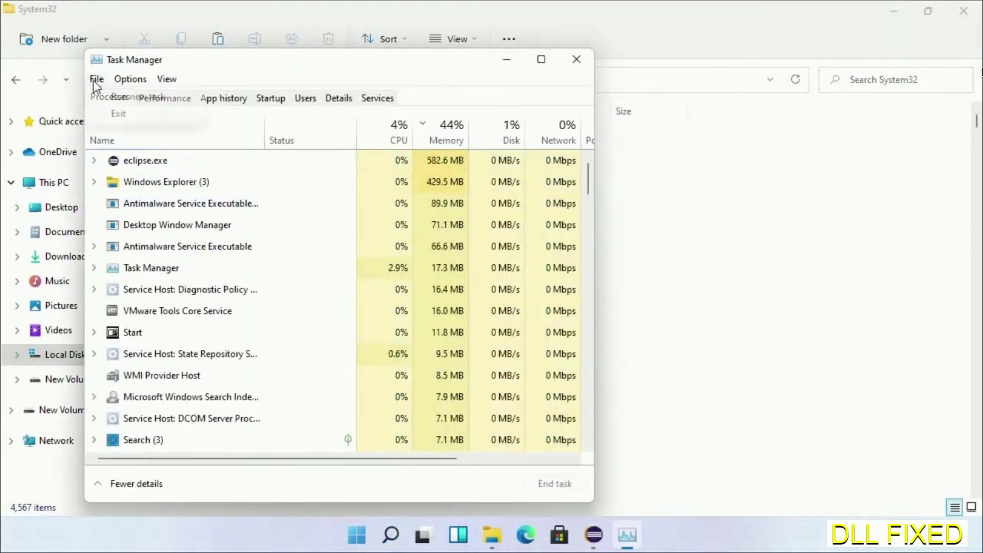
click(108, 99)
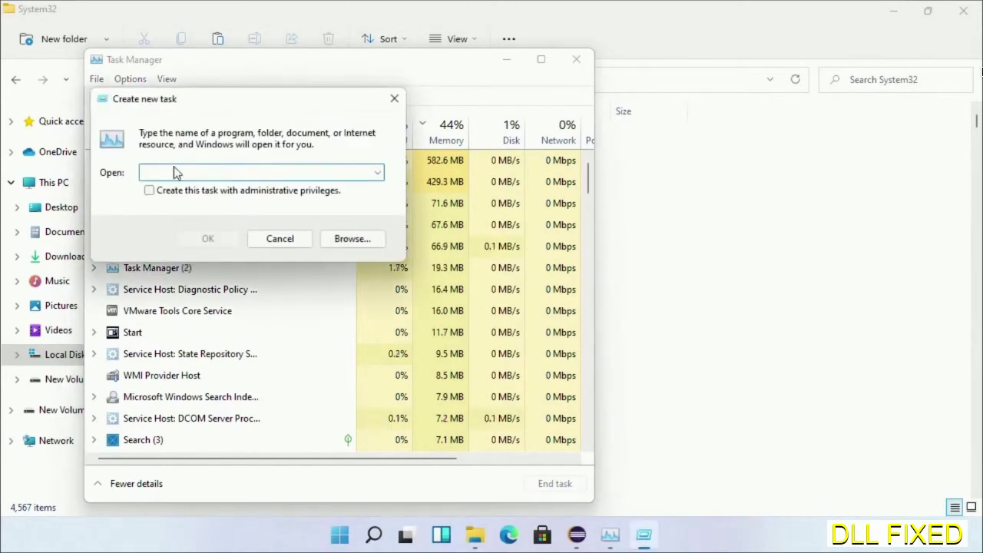
Step: Browse for the new task's program in the C:\Windows\System32 folder
click(350, 240)
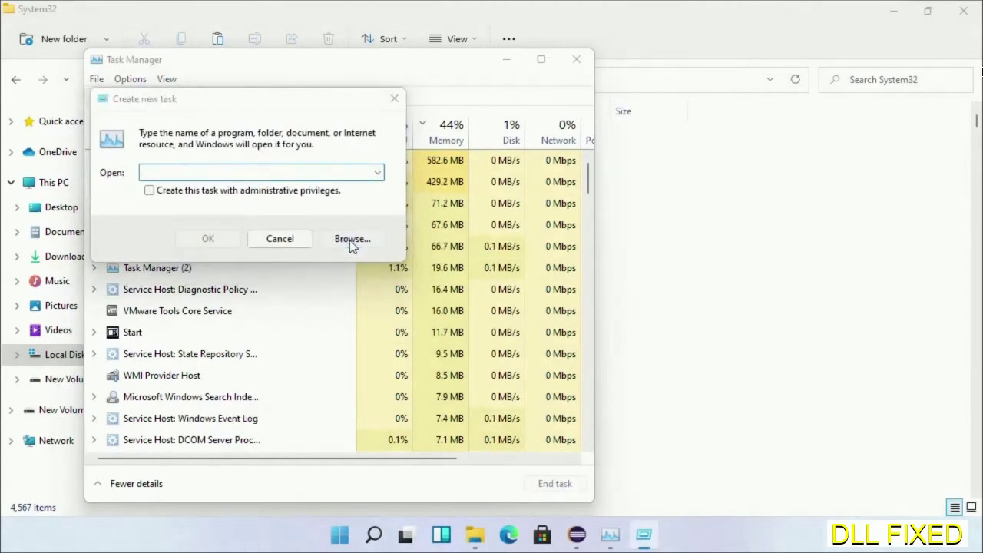
click(163, 394)
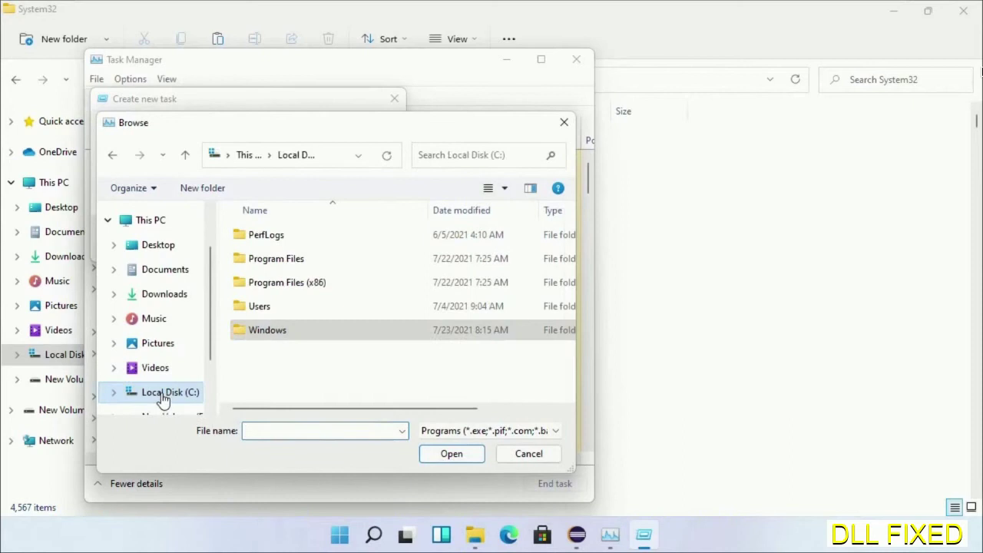
double_click(275, 332)
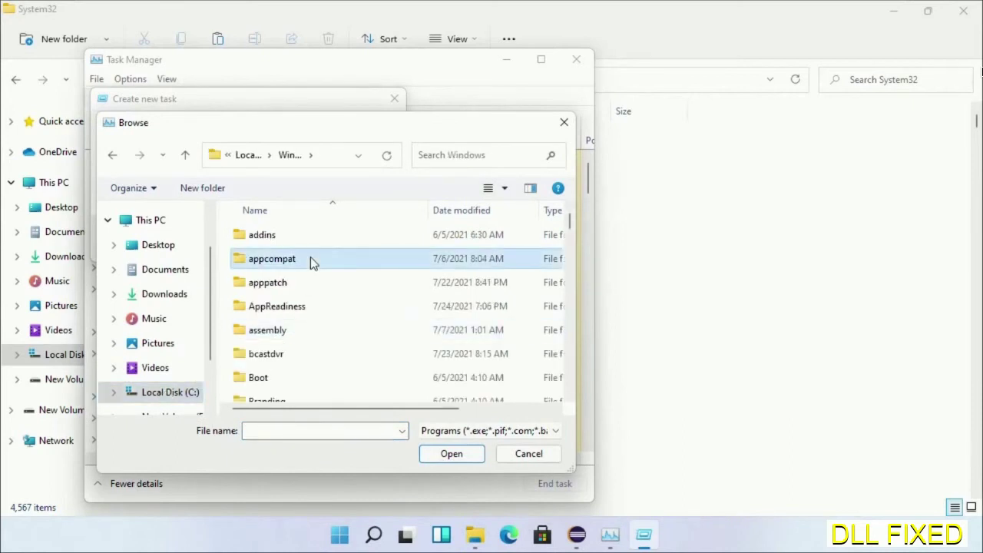
text(sys)
double_click(310, 258)
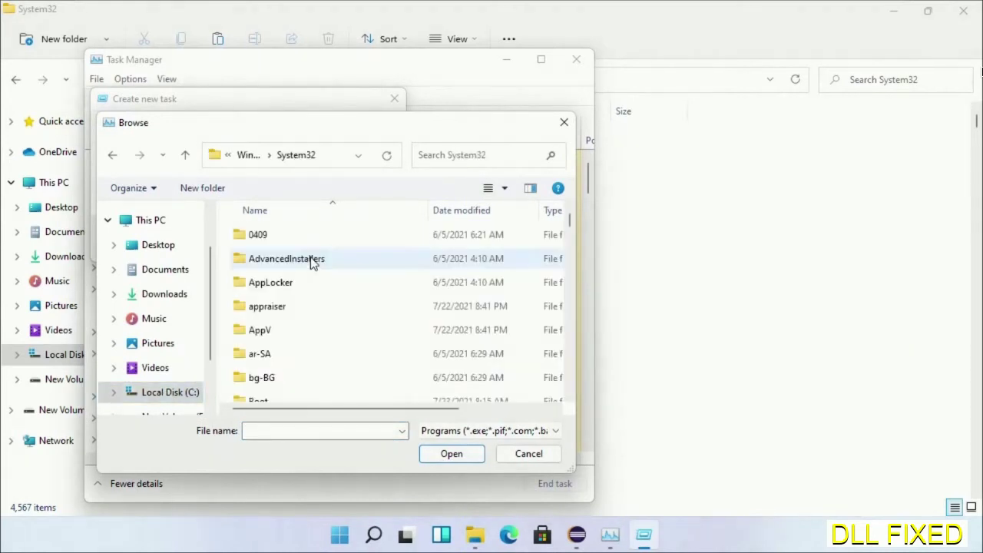
Step: Find cmd.exe in the System32 file list and choose it as the program for the new task
click(312, 261)
key(Down)
key(Down)
key(Down)
key(Down)
key(Down)
key(Down)
key(Down)
key(Down)
key(Down)
key(Down)
key(Down)
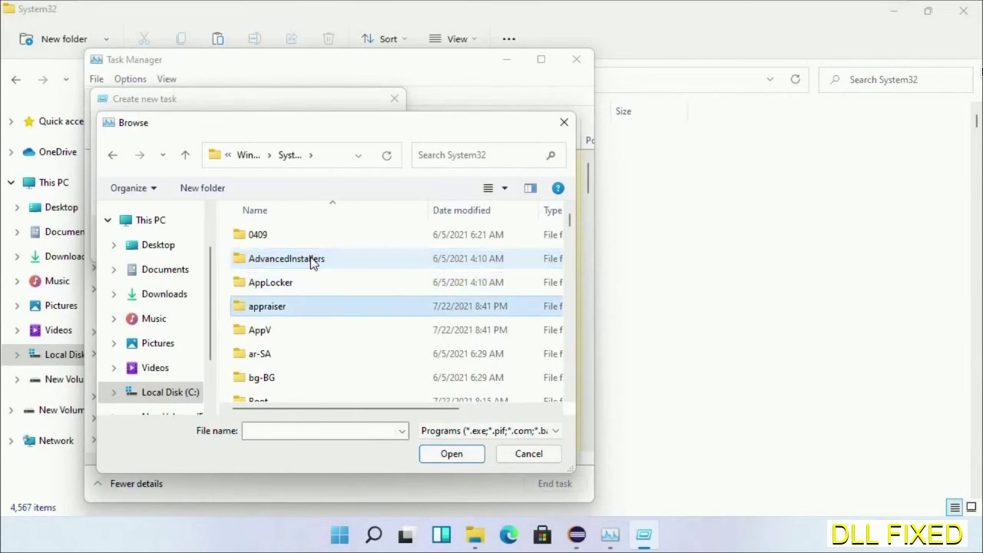
key(Down)
key(Down)
key(Down)
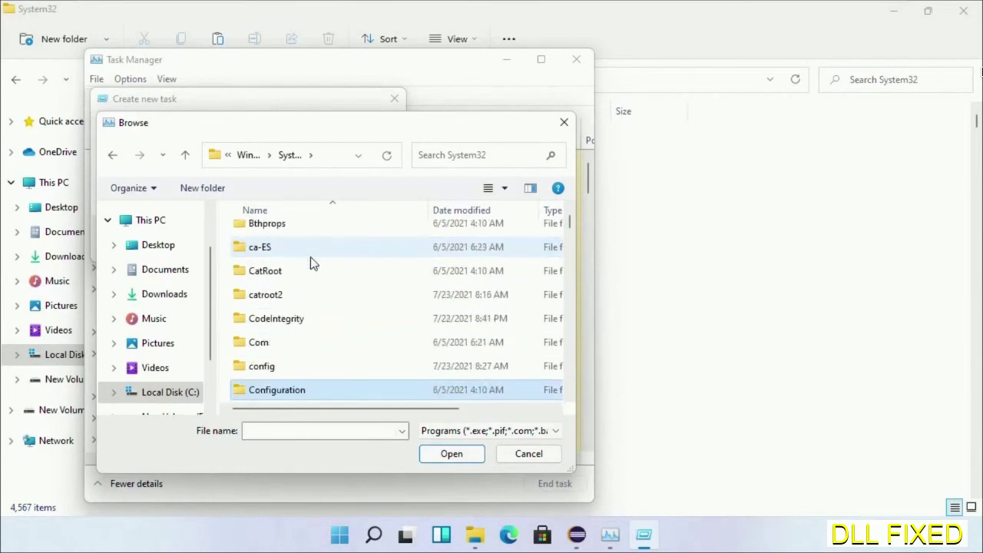
key(Up)
key(Down)
key(Down)
key(Down)
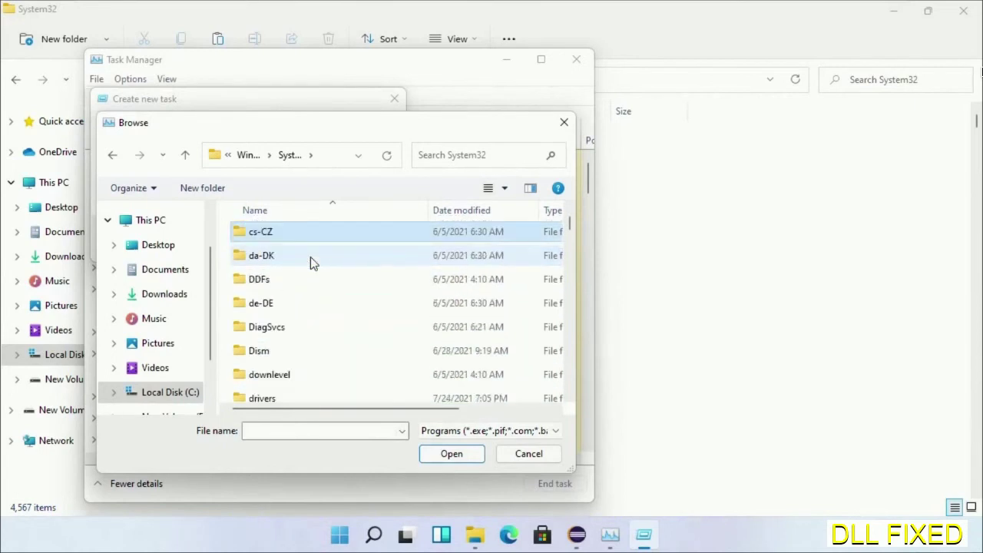
key(c)
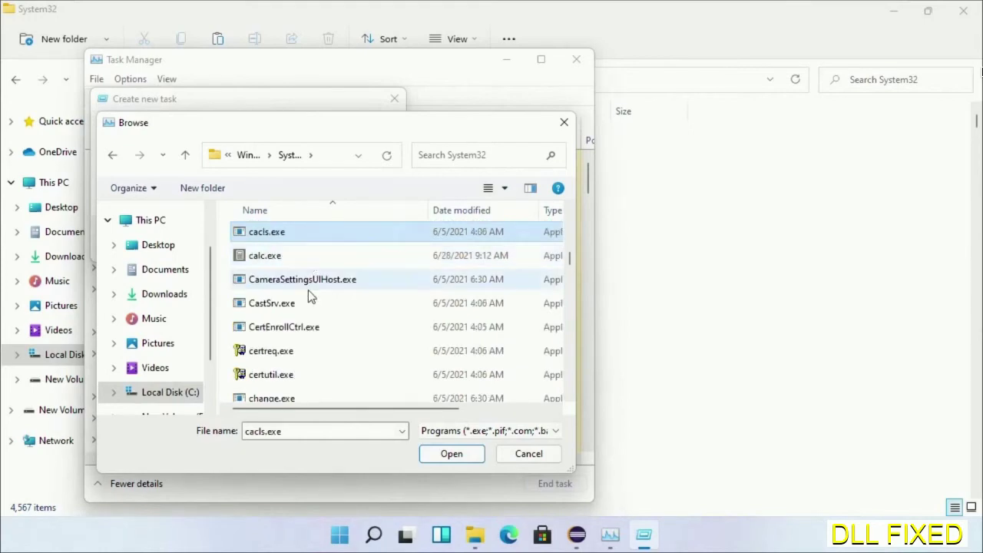
text(cmd)
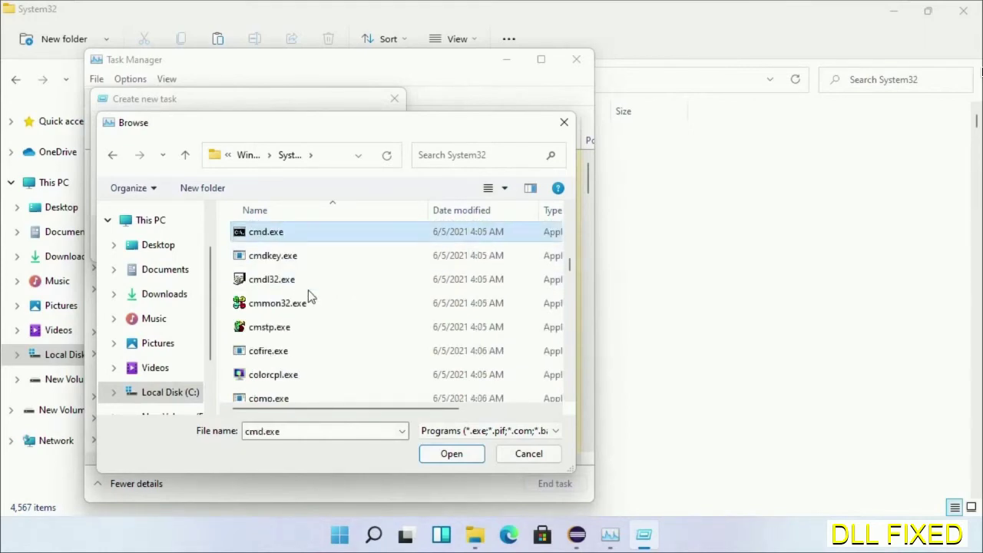
double_click(280, 235)
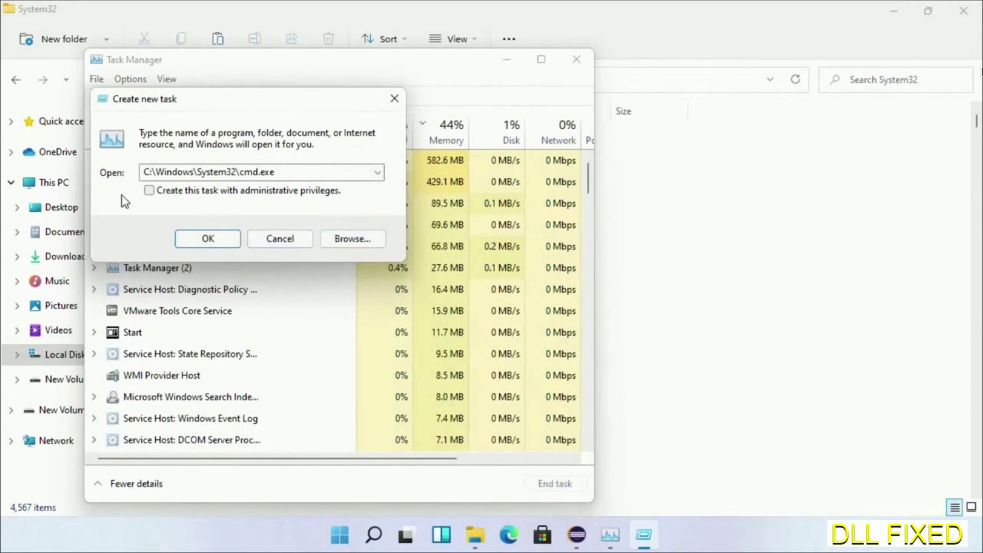
Step: Launch the cmd.exe task with administrative privileges and maximize the Command Prompt window
click(149, 191)
click(208, 238)
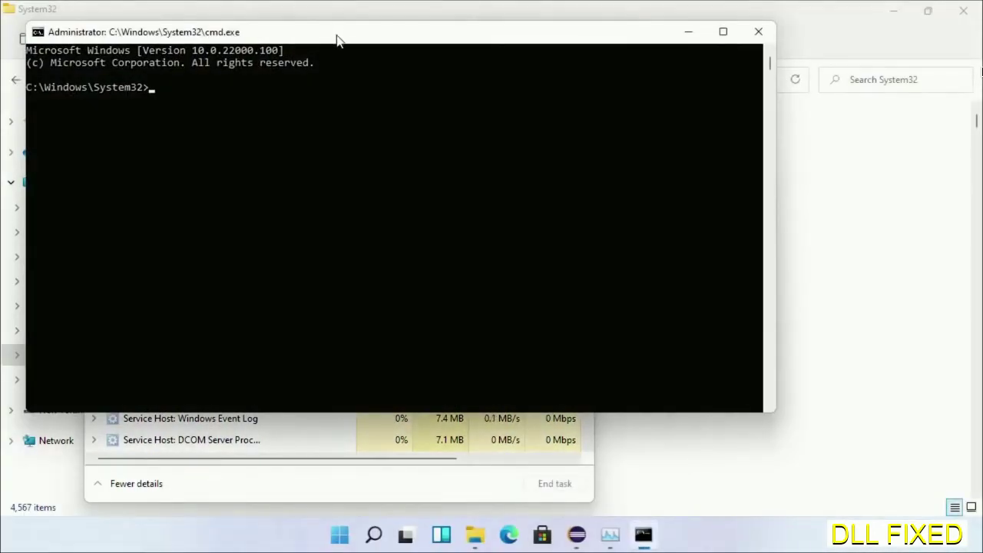
drag(336, 37, 366, 77)
double_click(367, 75)
Step: Run chkdsk c: /f /r and answer Y to schedule the disk check for the next system restart
text(chkdsk c /f /r)
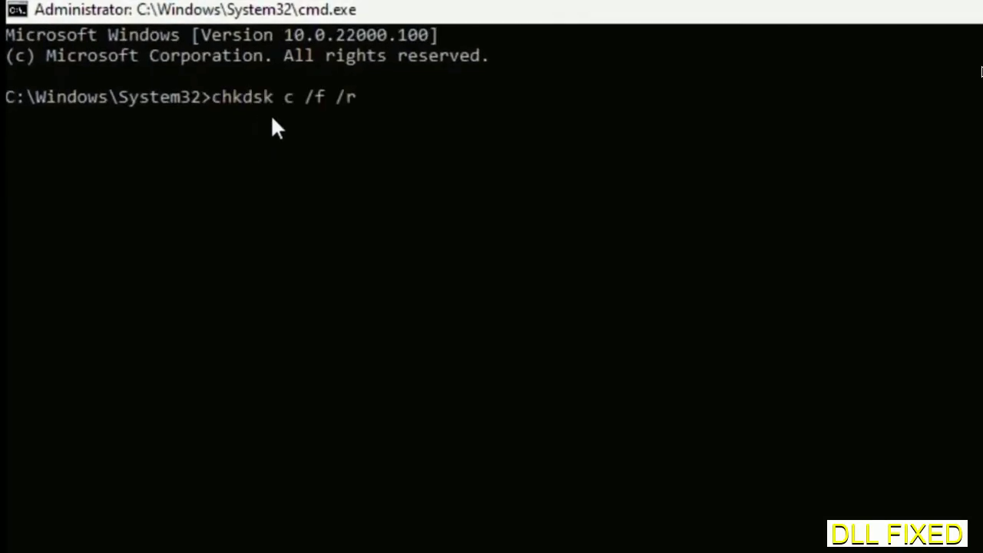
key(Left)
key(Left)
key(Left)
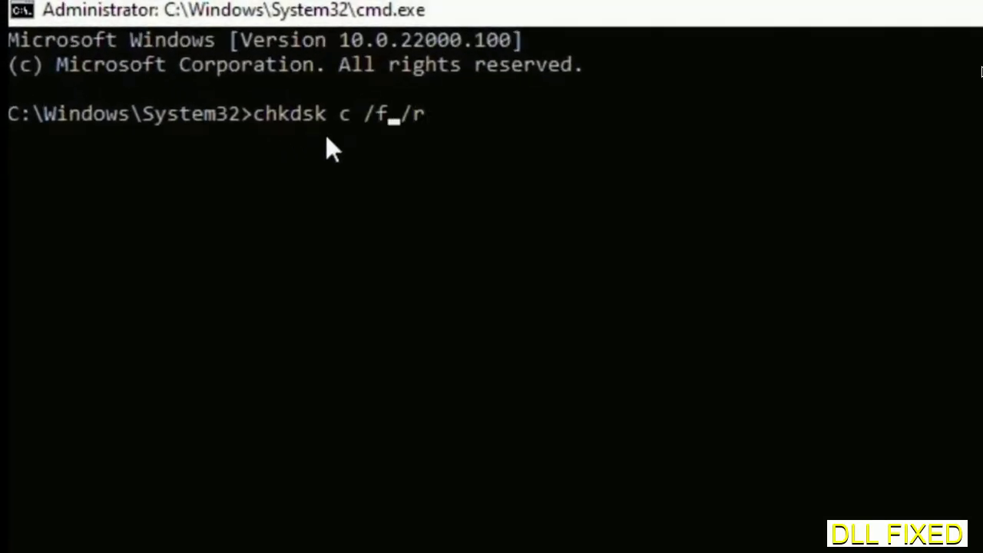
key(Left)
key(Left)
key(Left)
text(:)
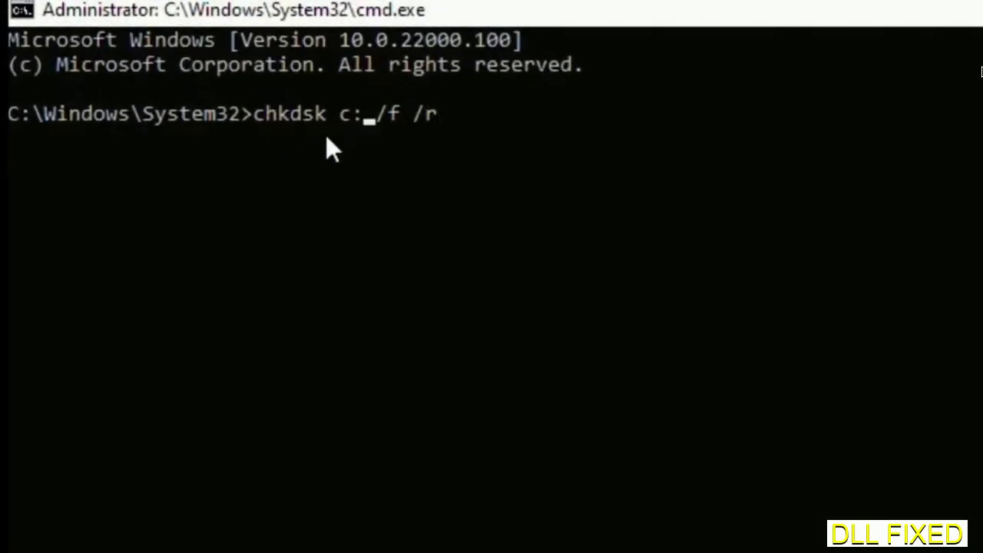
key(Return)
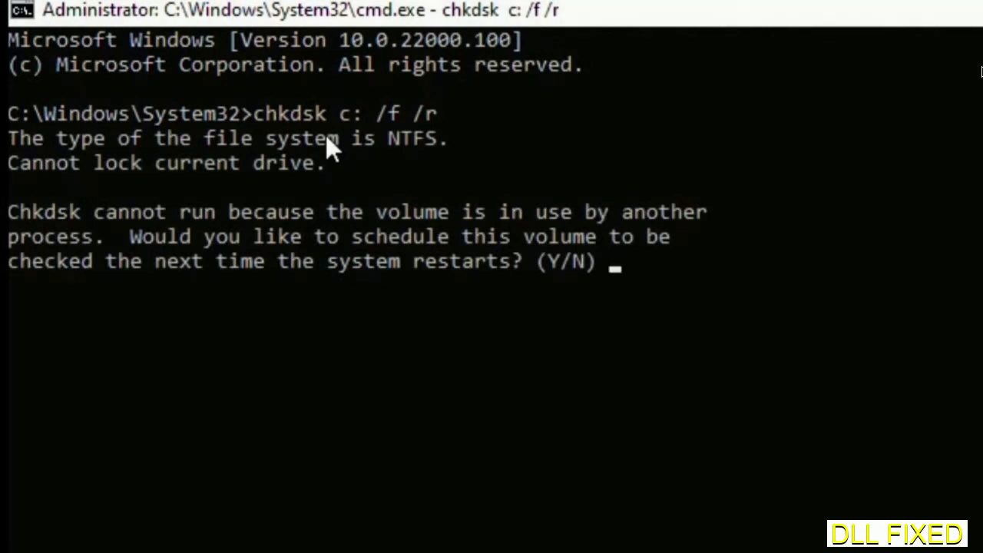
text(Y)
key(Return)
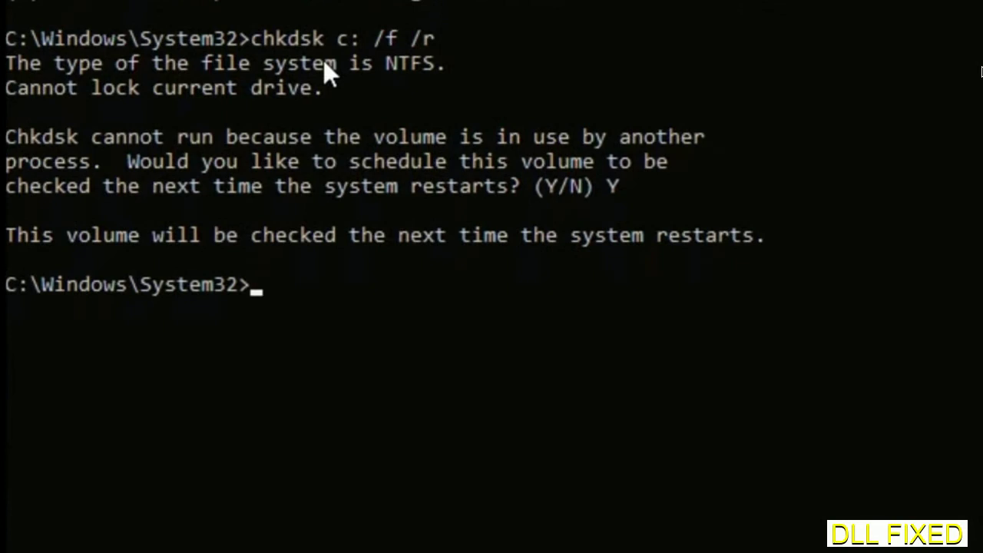
Step: Start a system file scan with the command sfc /scannow
text(sf)
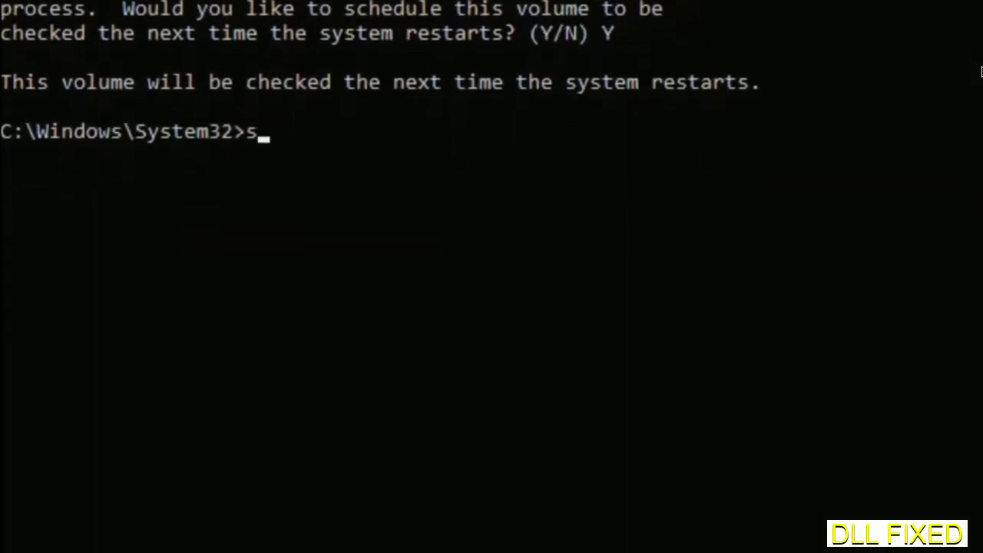
text(c /scannow)
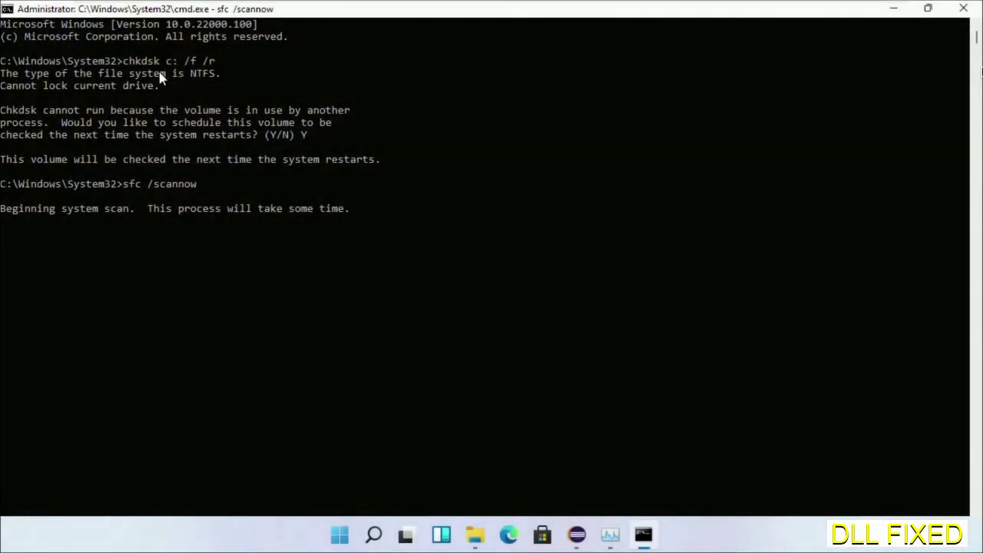
Step: Launch a second C:\Windows\System32\cmd.exe task from Task Manager with administrative privileges
click(611, 534)
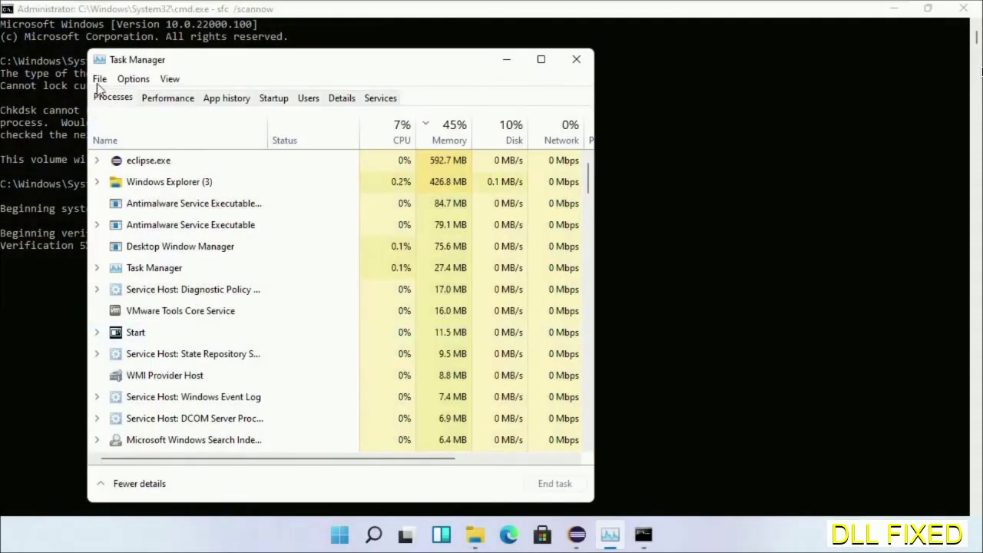
click(99, 80)
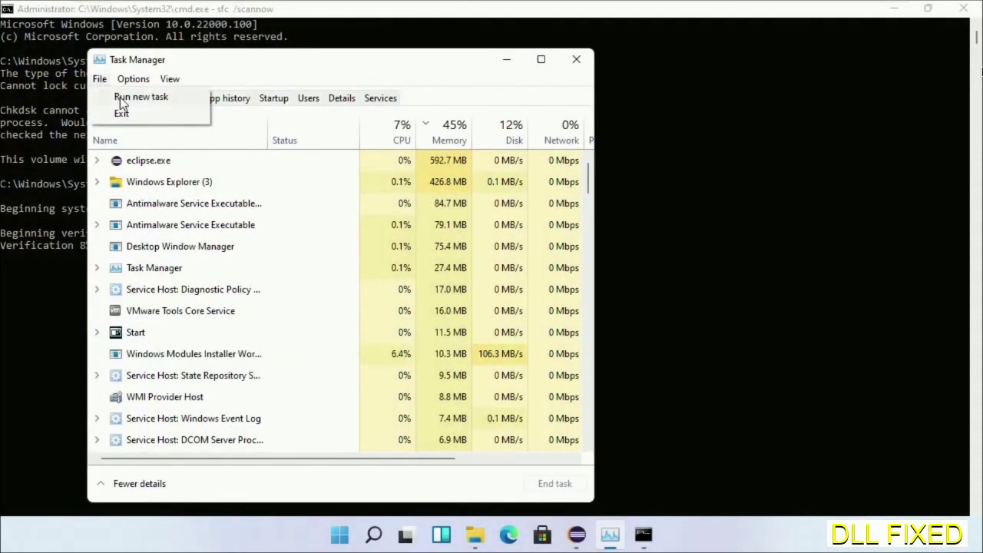
click(119, 96)
click(153, 192)
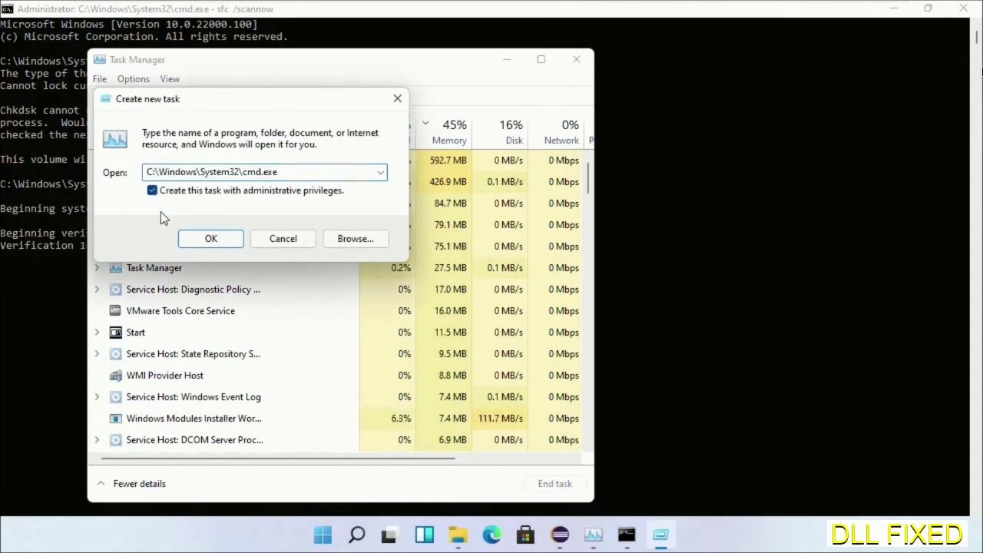
click(202, 241)
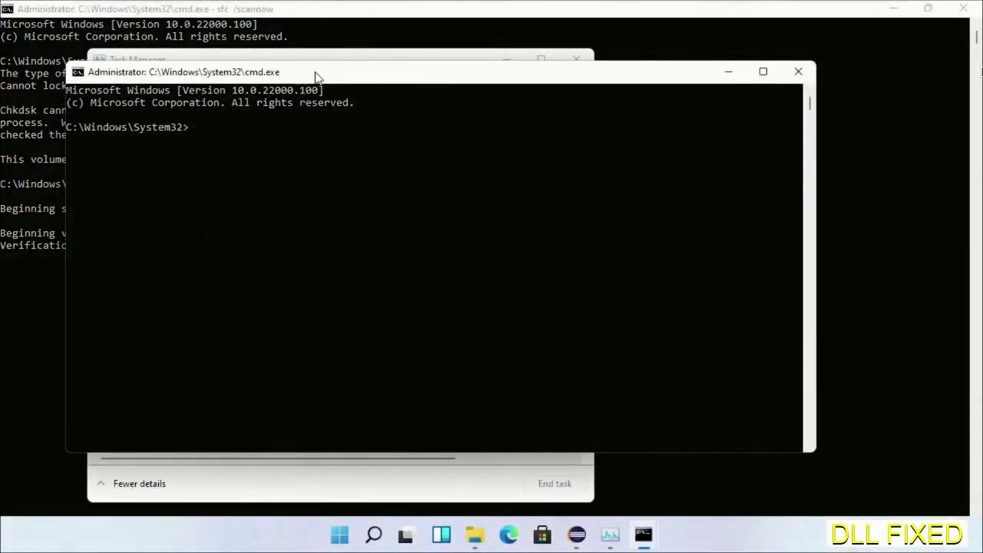
Step: Bring the running sfc scan window forward and place the new Command Prompt window over its empty area so both stay readable
drag(313, 77, 435, 115)
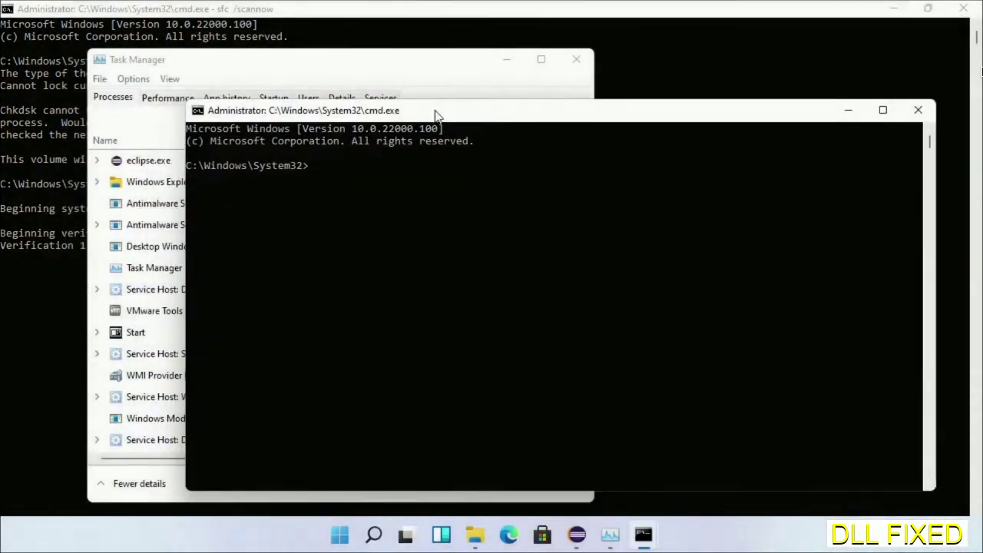
click(461, 10)
mouse_move(643, 537)
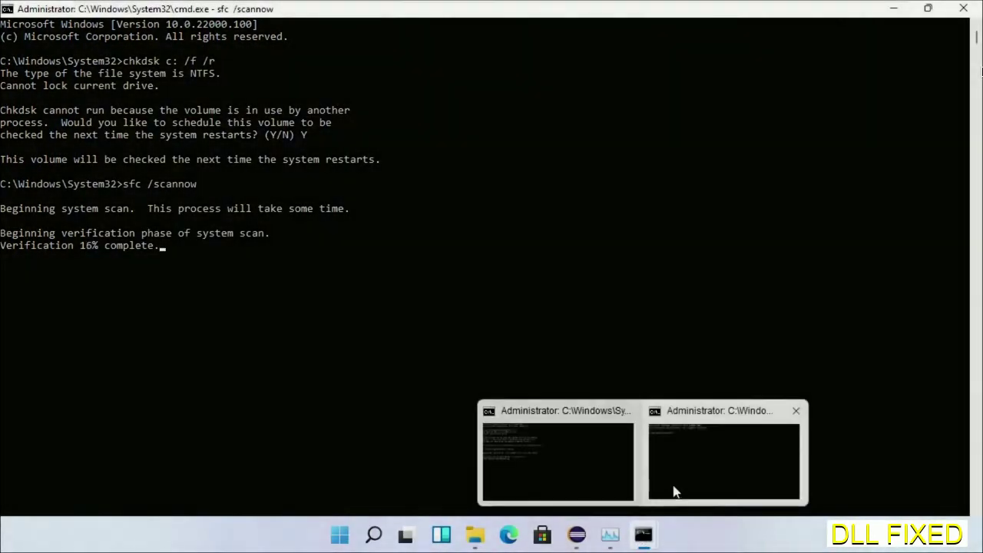
click(705, 453)
drag(332, 115, 547, 64)
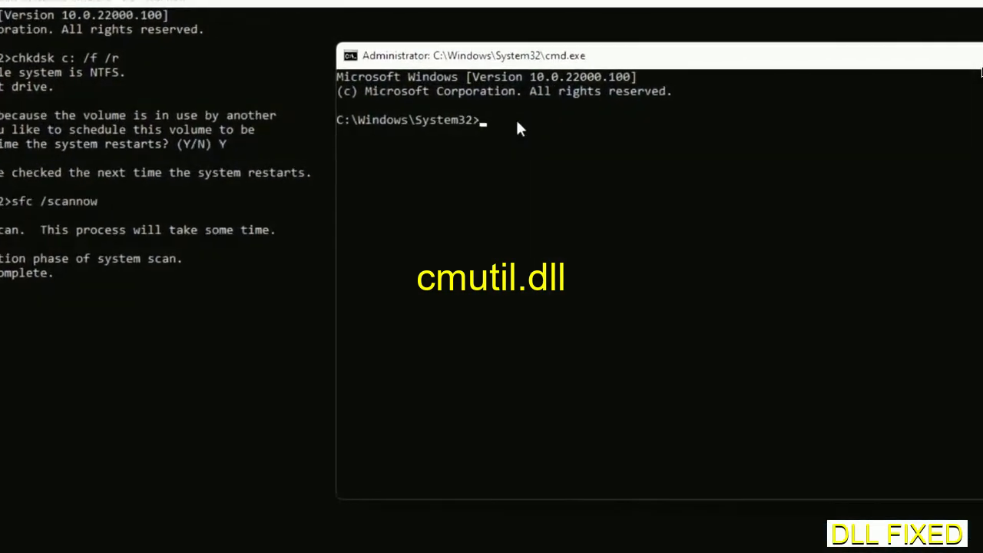
Step: Write regsvr32 "C:\Windows\System32\myMissingDllFile.dll" at the new prompt and highlight the placeholder DLL file name
text(regsvr32 "C:\Windows\System32\myMissingDllFile.dll")
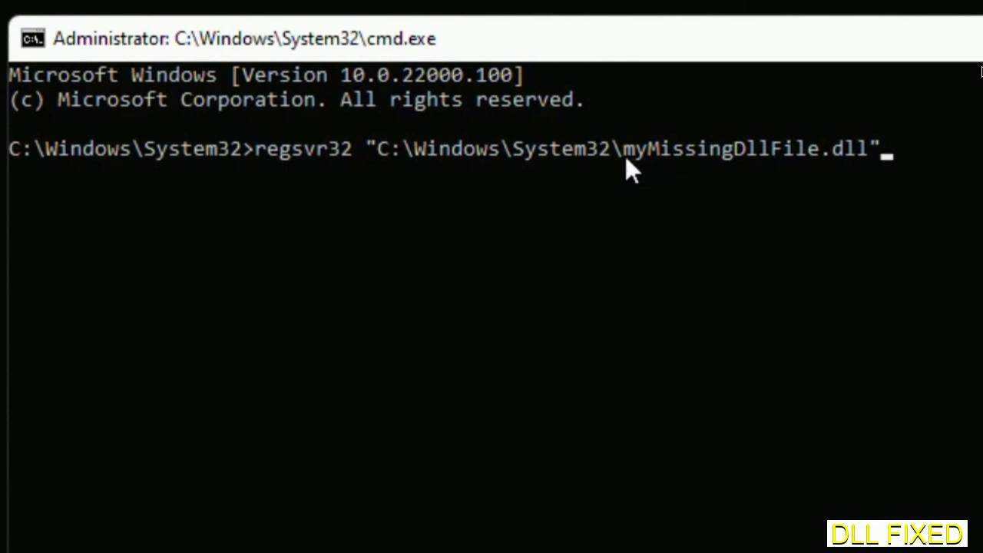
drag(627, 159, 821, 159)
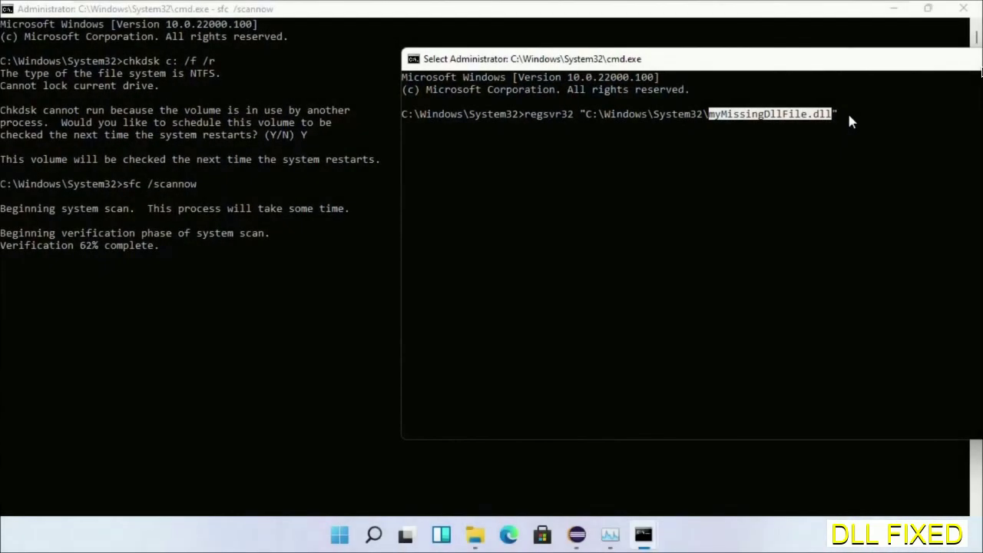
right_click(849, 116)
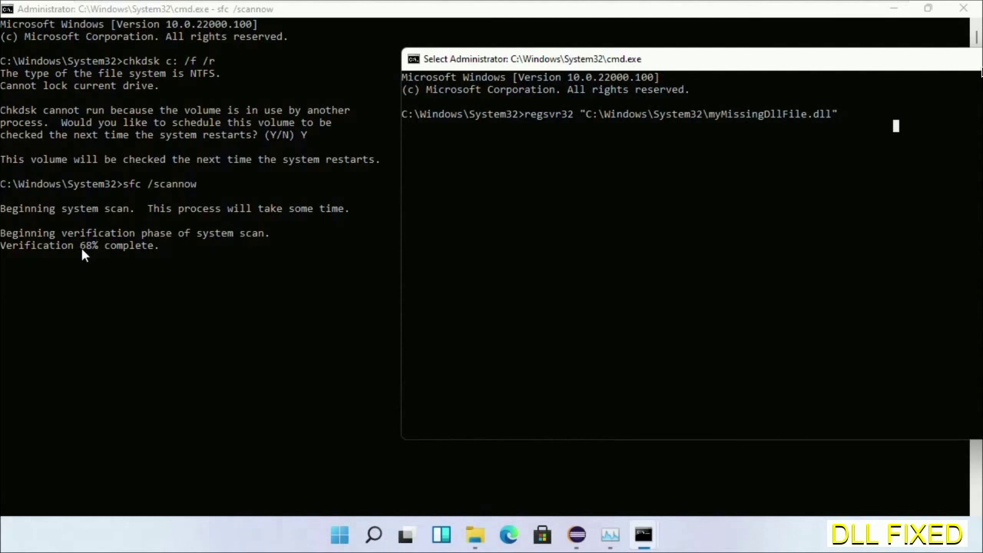
Step: Bring up the Windows power options for restarting the computer
click(372, 538)
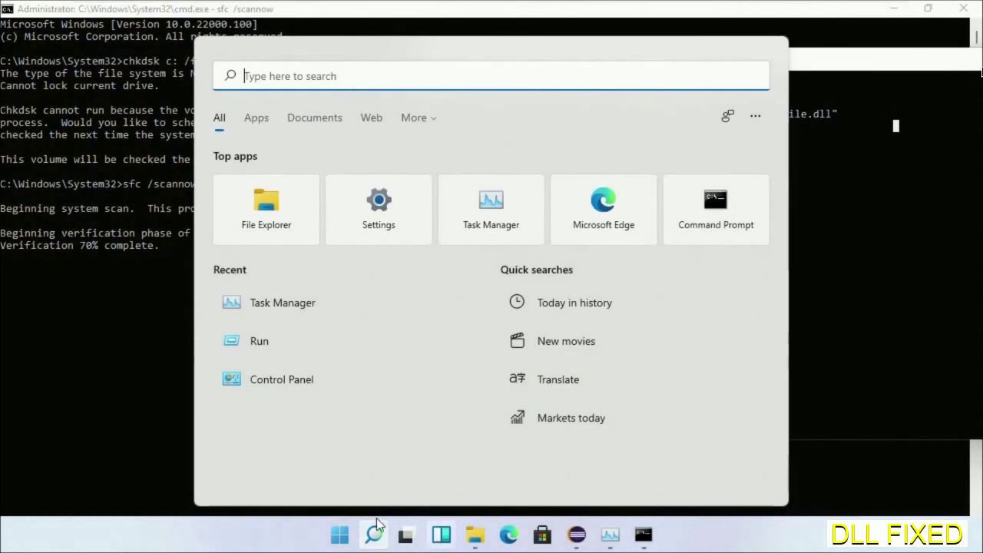
click(342, 535)
click(681, 480)
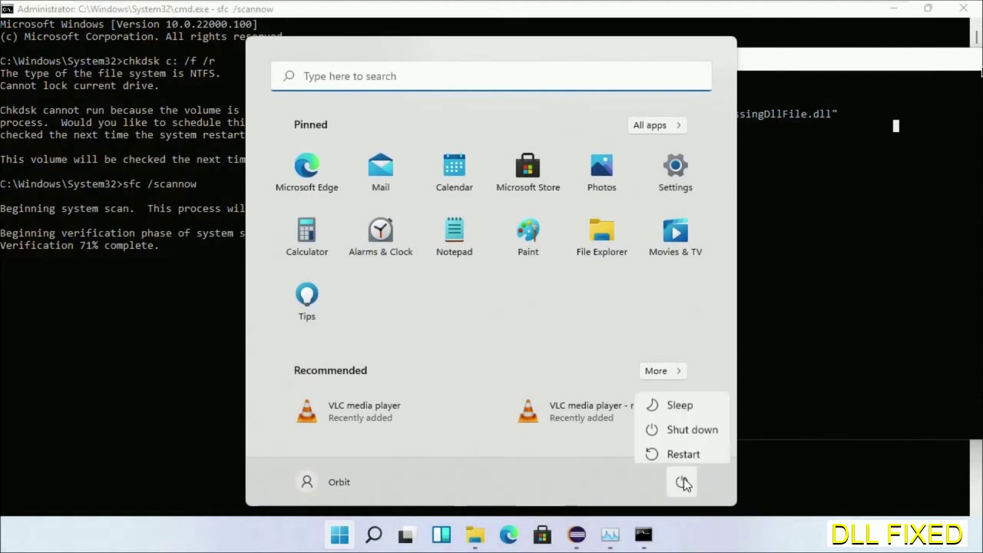